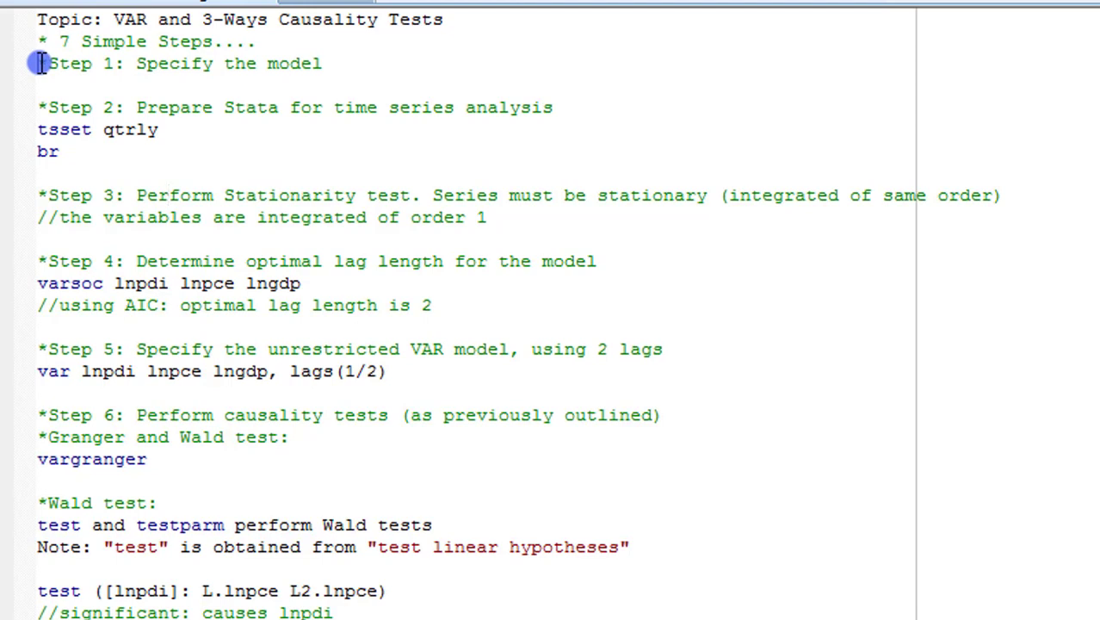
Run the do-file line "tsset qtrly" to declare the data as a quarterly time series
left_click(32, 131)
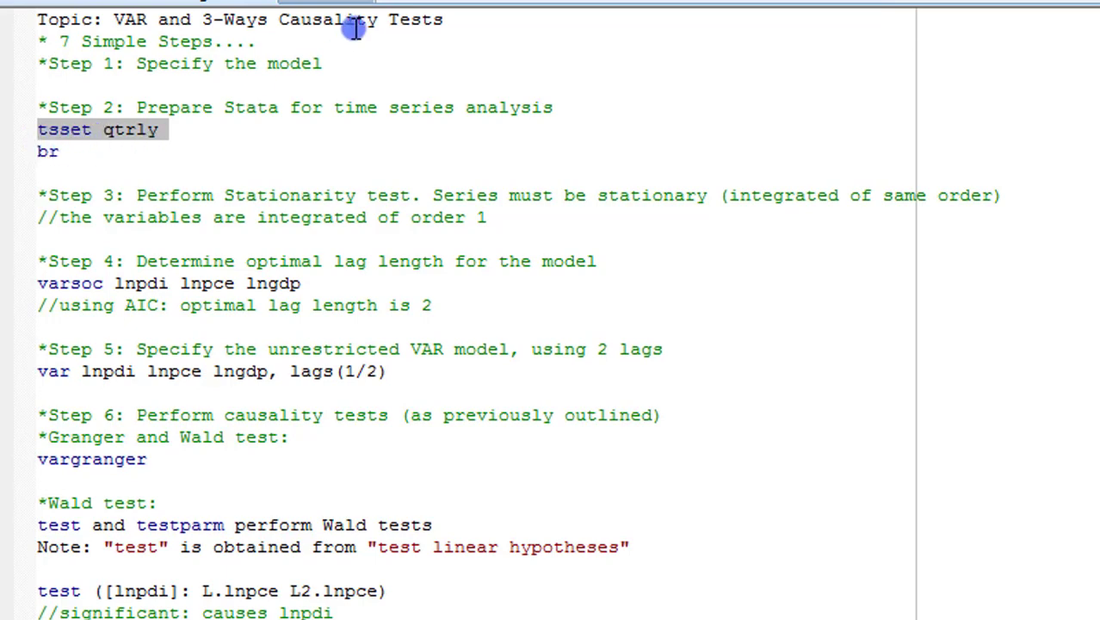
key("ctrl+d")
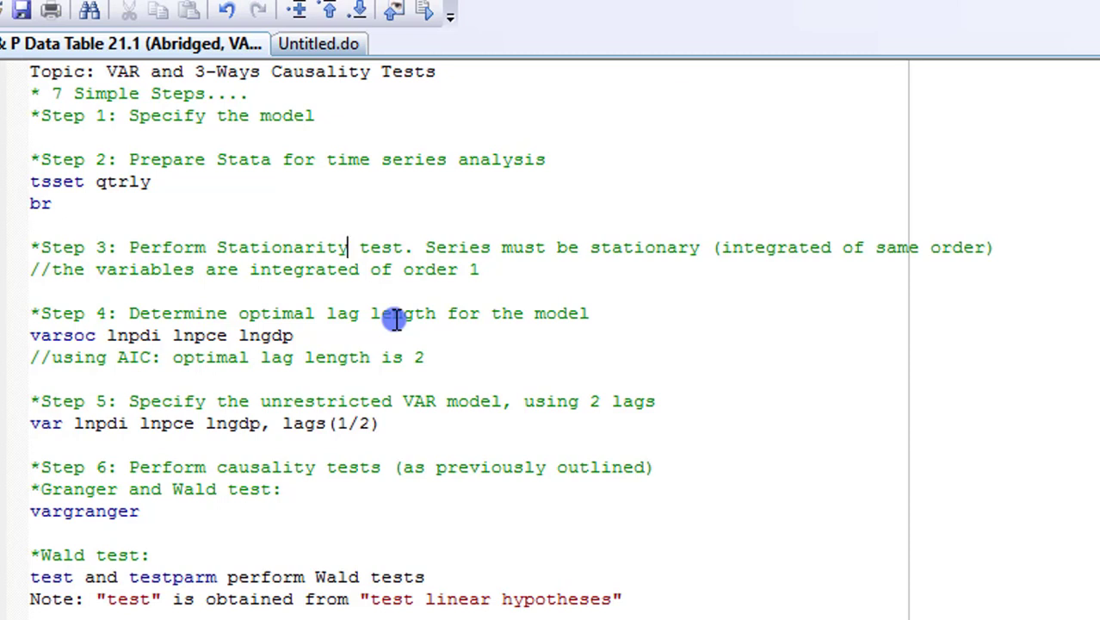
Run the Step 5 do-file line "var lnpdi lnpce lngdp, lags(1/2)" to estimate the unrestricted VAR model
left_click(338, 358)
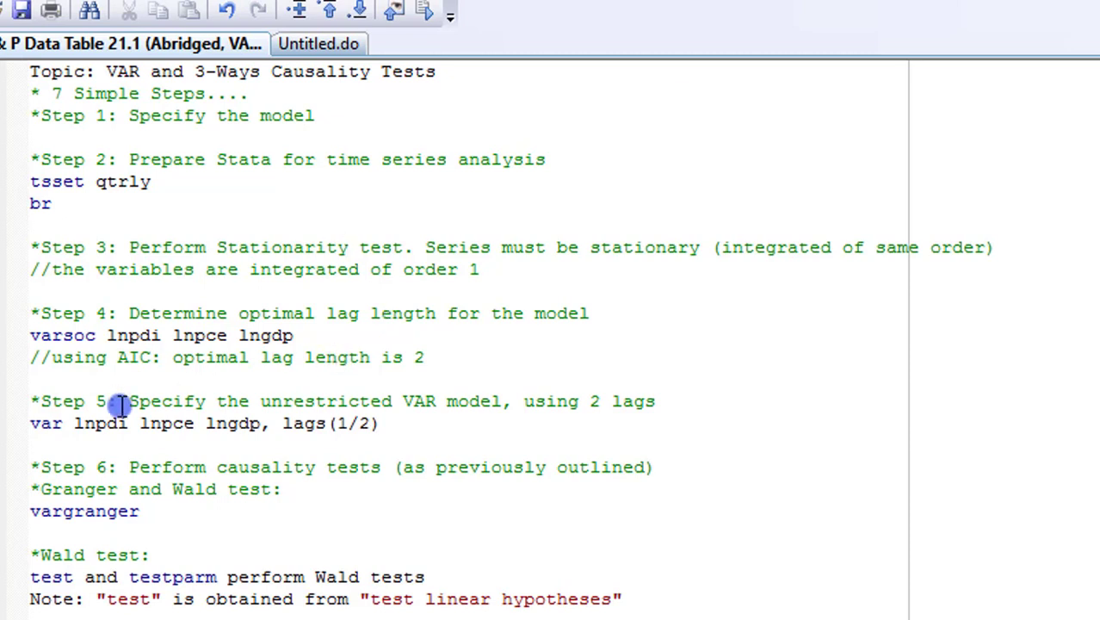
left_click(31, 401)
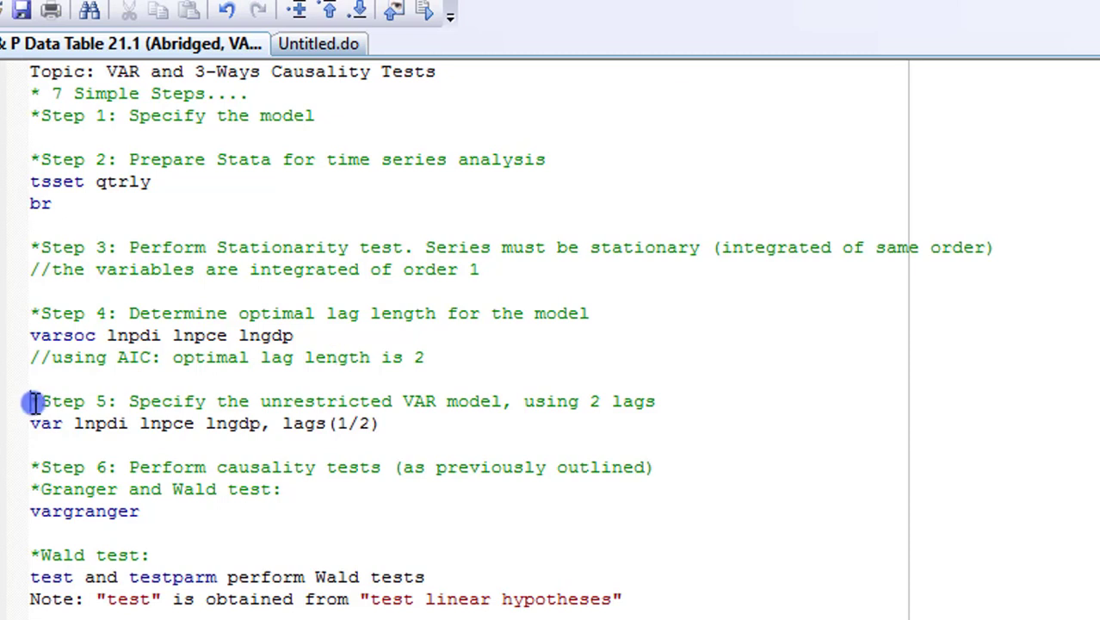
left_click(34, 422)
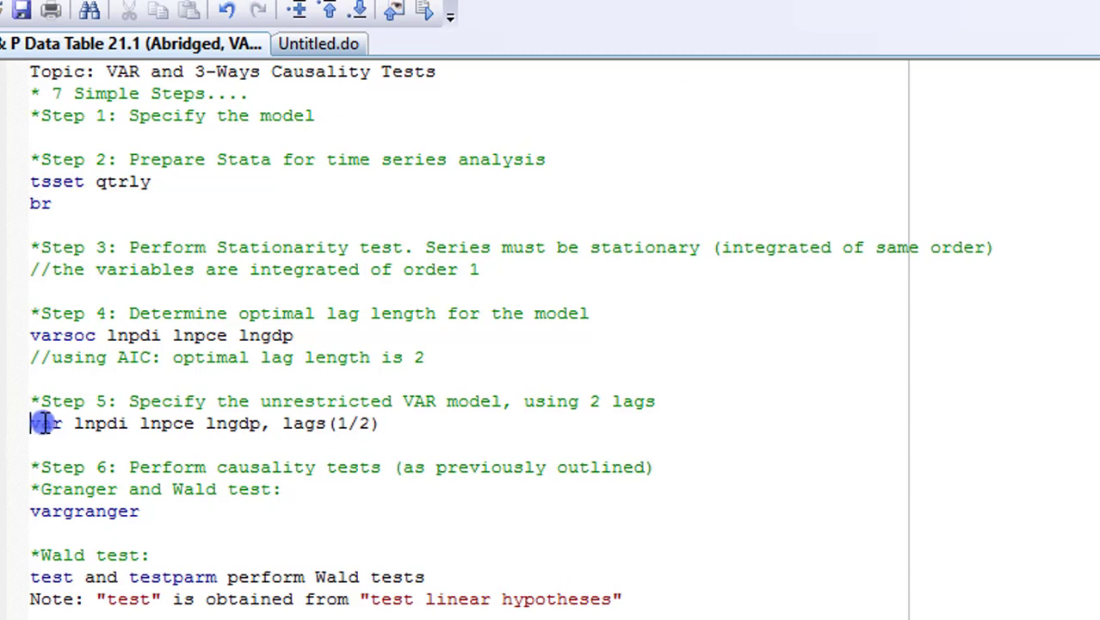
left_click(365, 423)
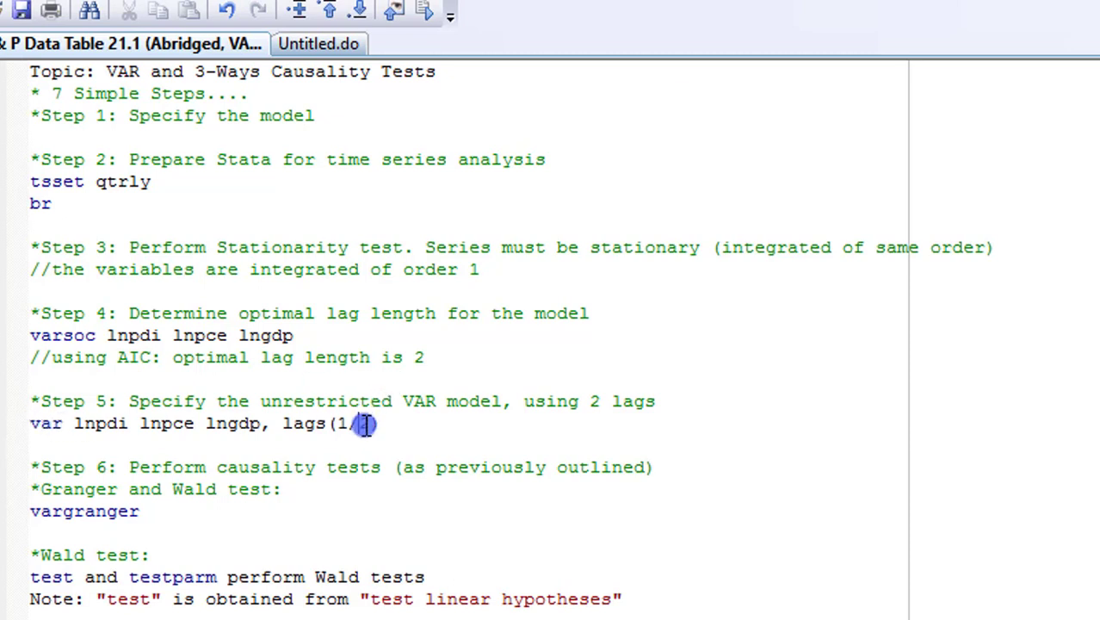
left_click(26, 423)
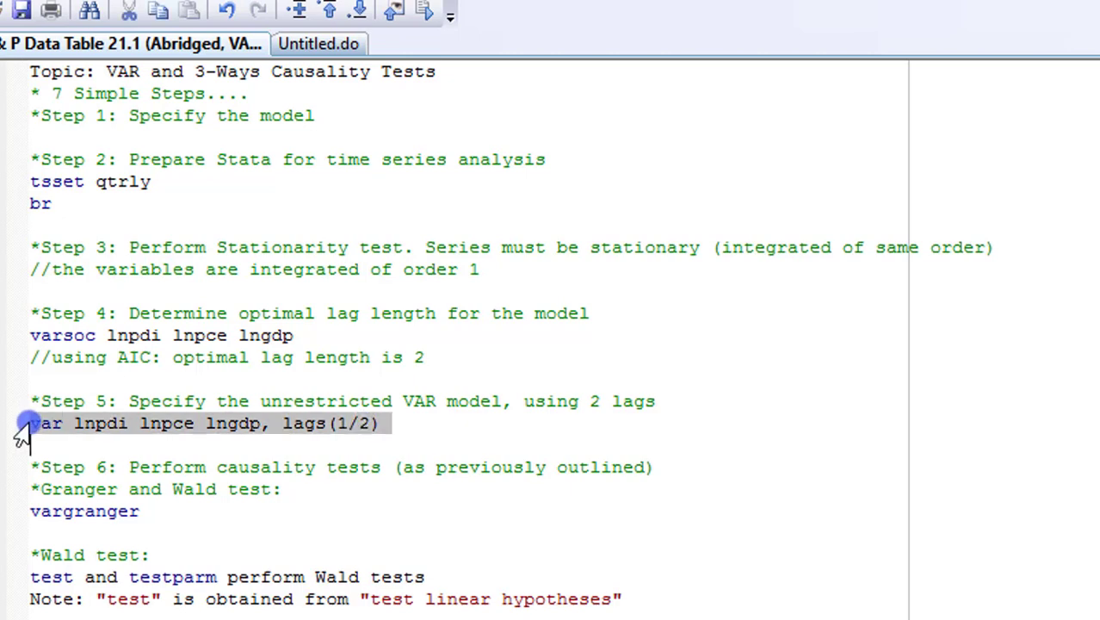
left_click(443, 12)
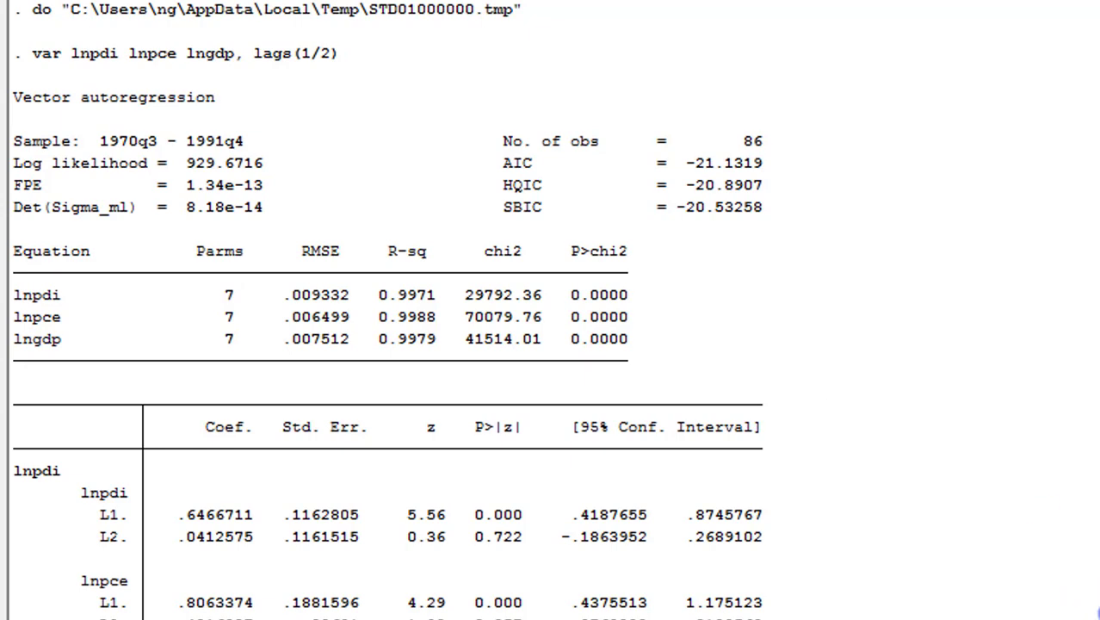
Examine the VAR coefficients and p-values for the lnpdi, lnpce and lngdp equations in the results
scroll(1096, 608, "down", 6)
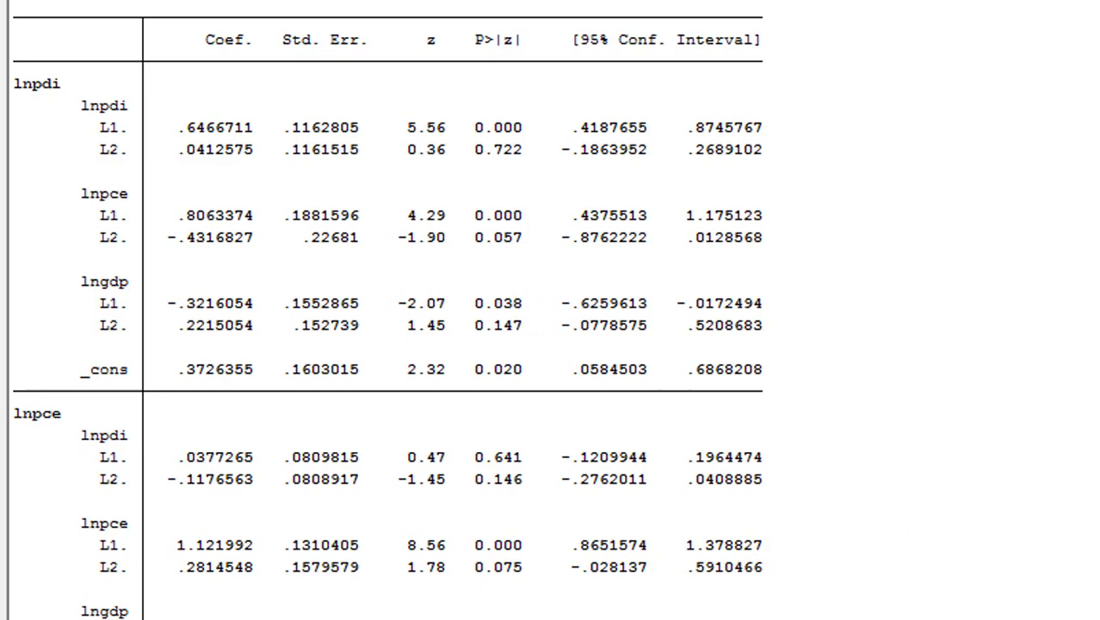
scroll(848, 408, "down", 5)
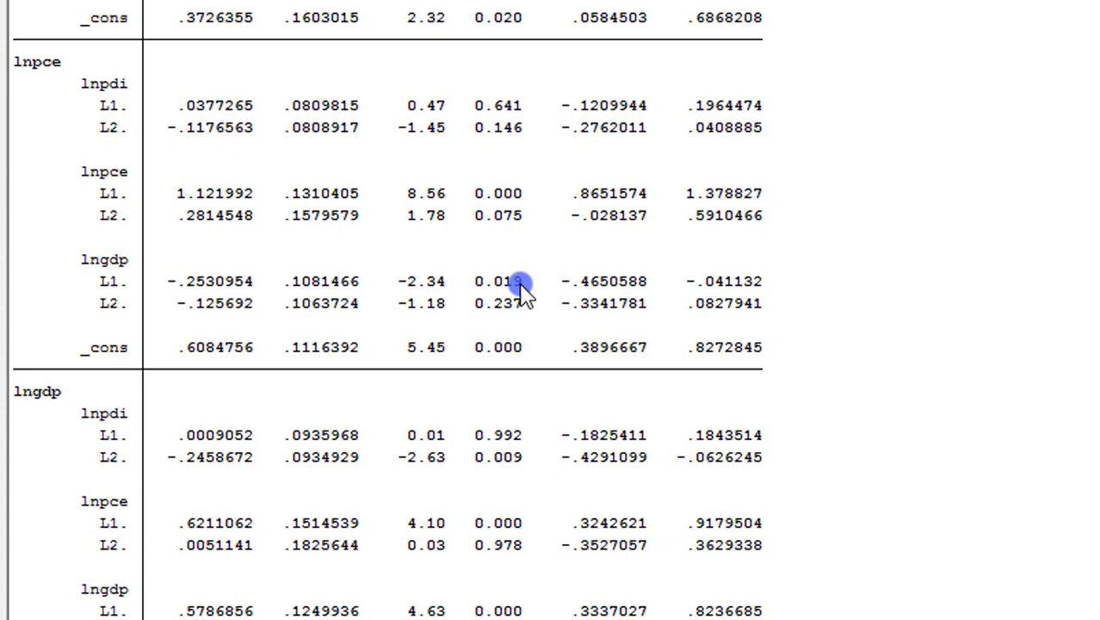
scroll(387, 310, "down", 3)
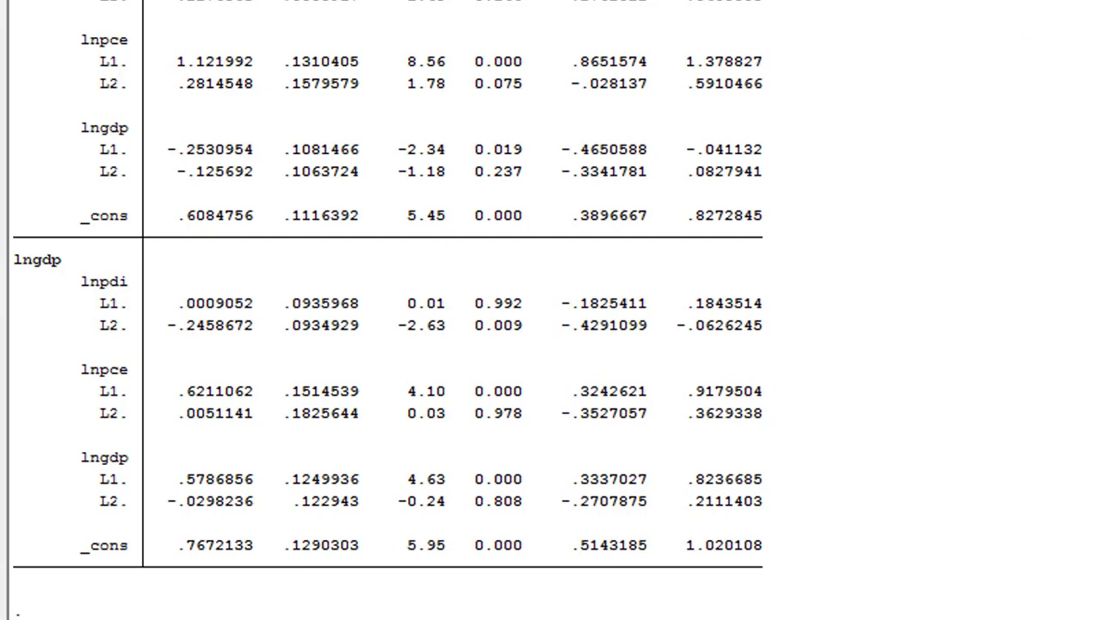
scroll(387, 310, "up", 8)
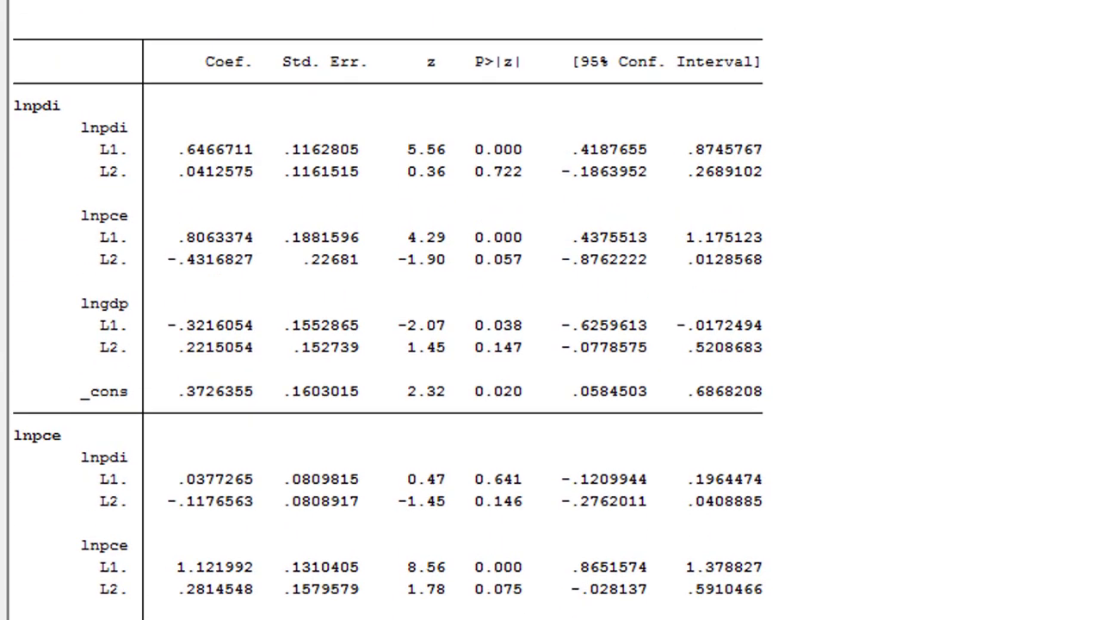
scroll(387, 310, "up", 1)
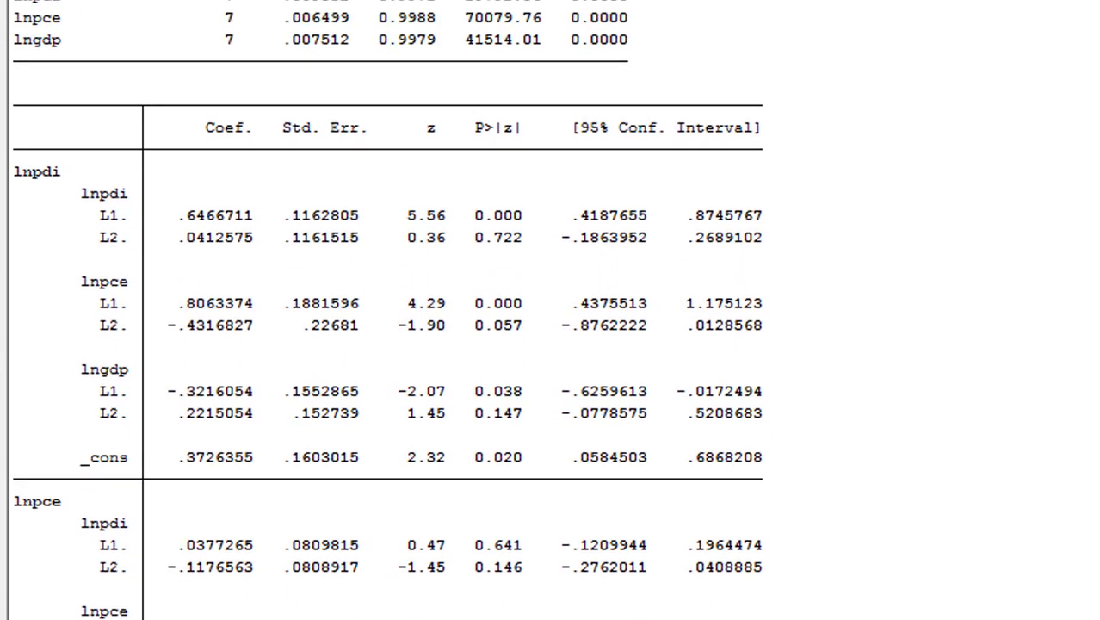
scroll(387, 309, "down", 3)
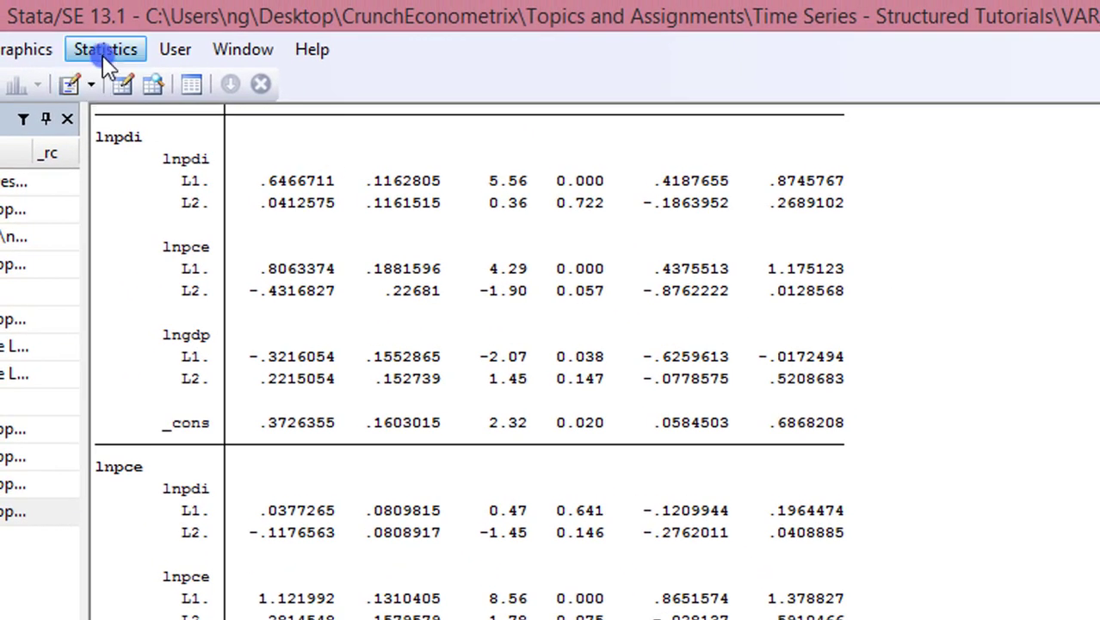
Run the pairwise Granger causality tests for the VAR model using the active var or svar results
left_click(105, 52)
mouse_move(232, 489)
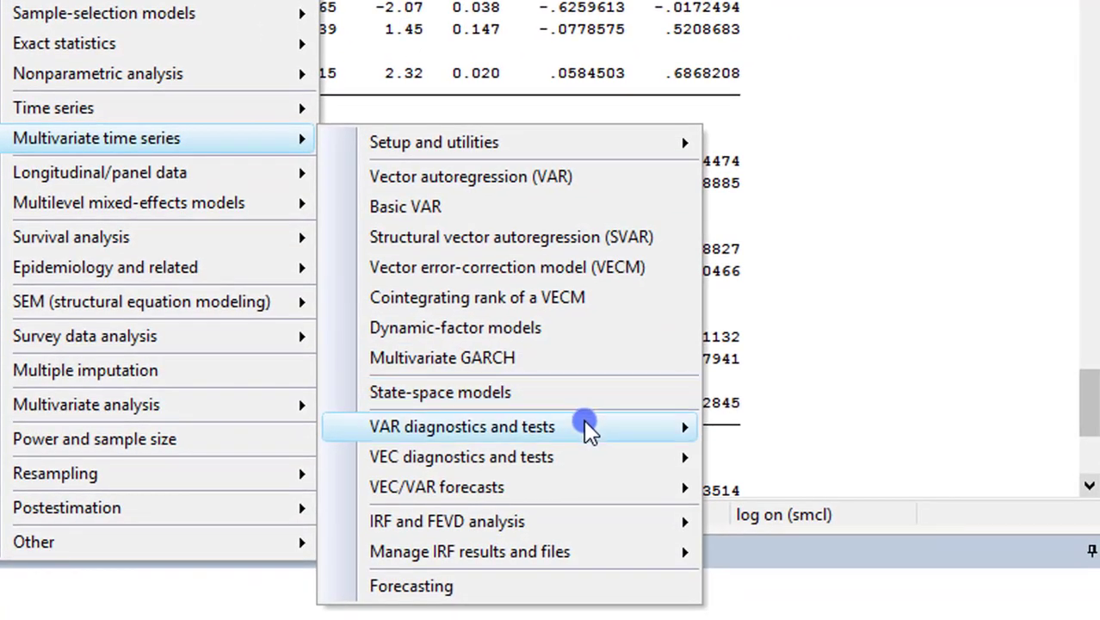
mouse_move(587, 434)
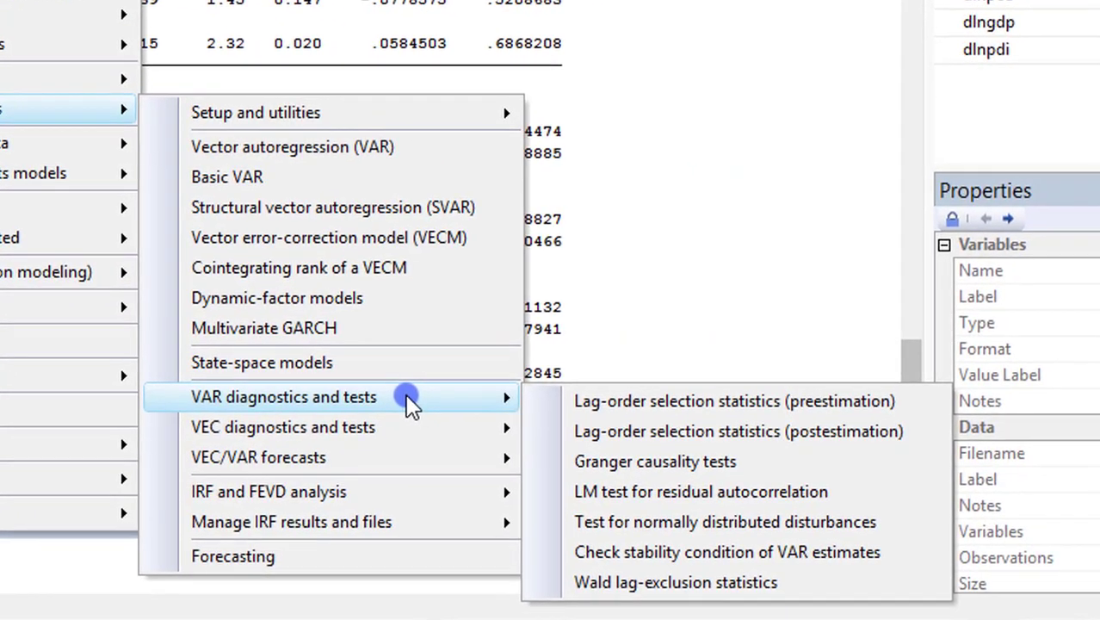
left_click(647, 465)
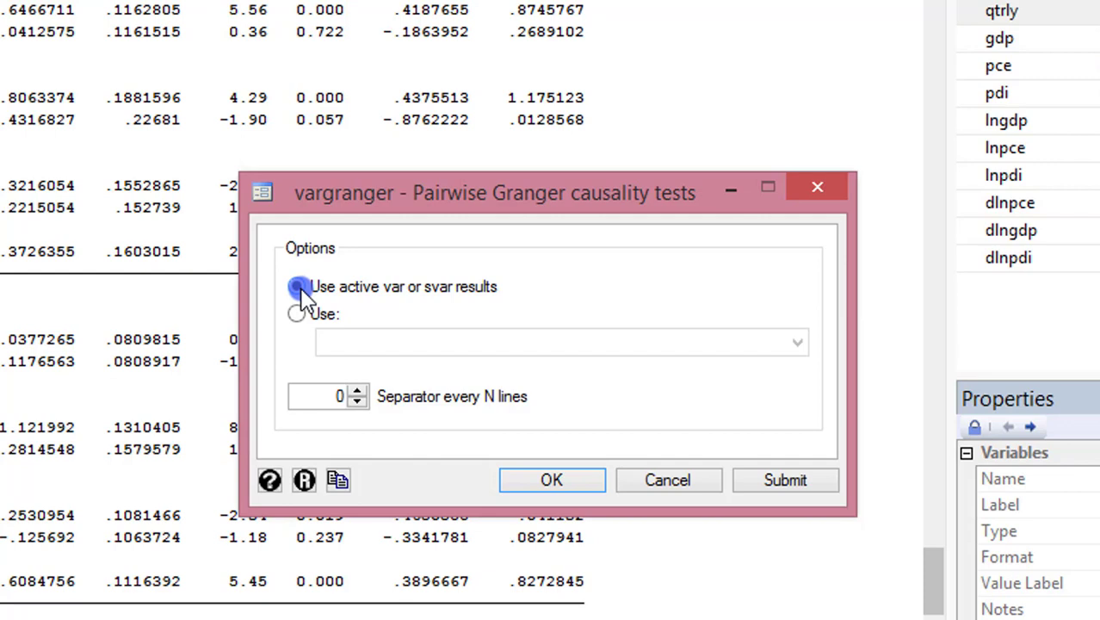
left_click(428, 211)
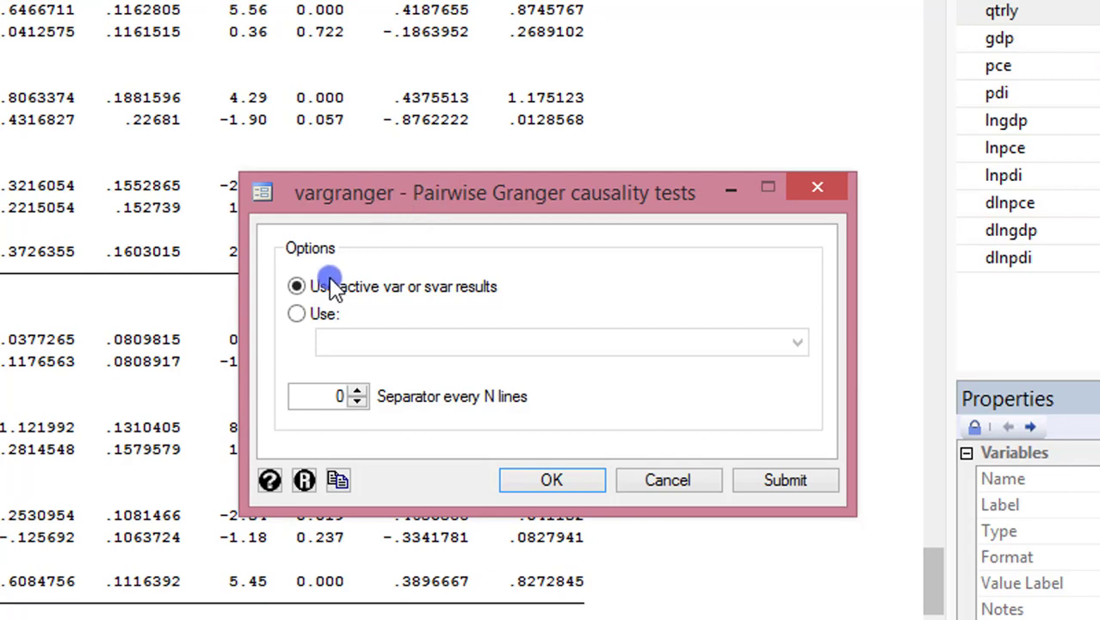
left_click(297, 287)
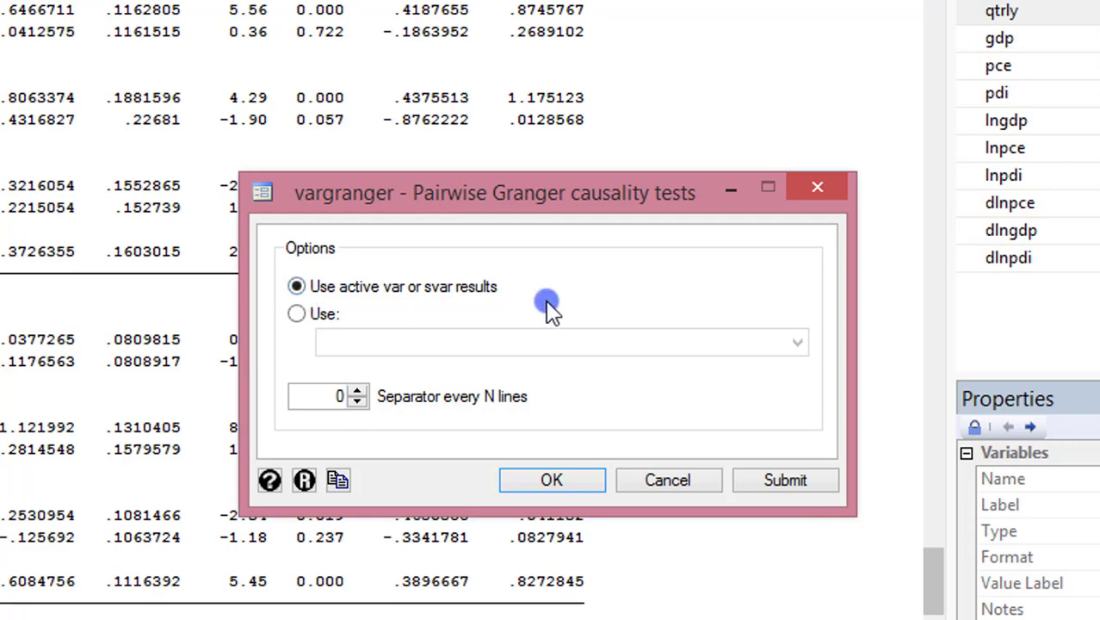
left_click(545, 485)
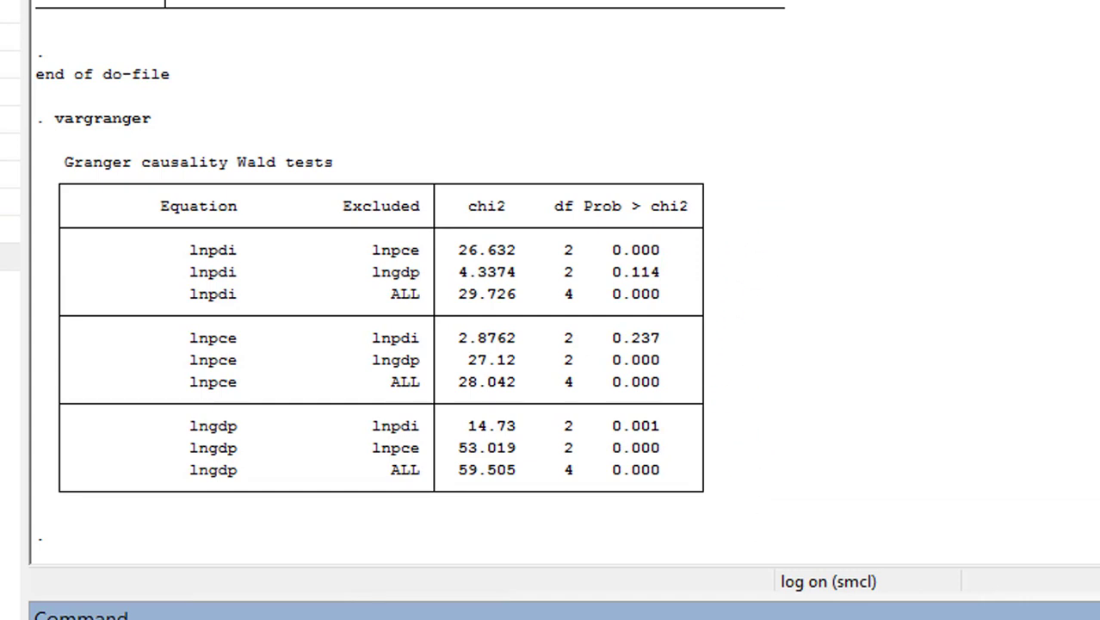
Create a specification for the postestimation linear hypotheses test with the test type "Coefficients in specific equation are 0"
scroll(409, 284, "up", 8)
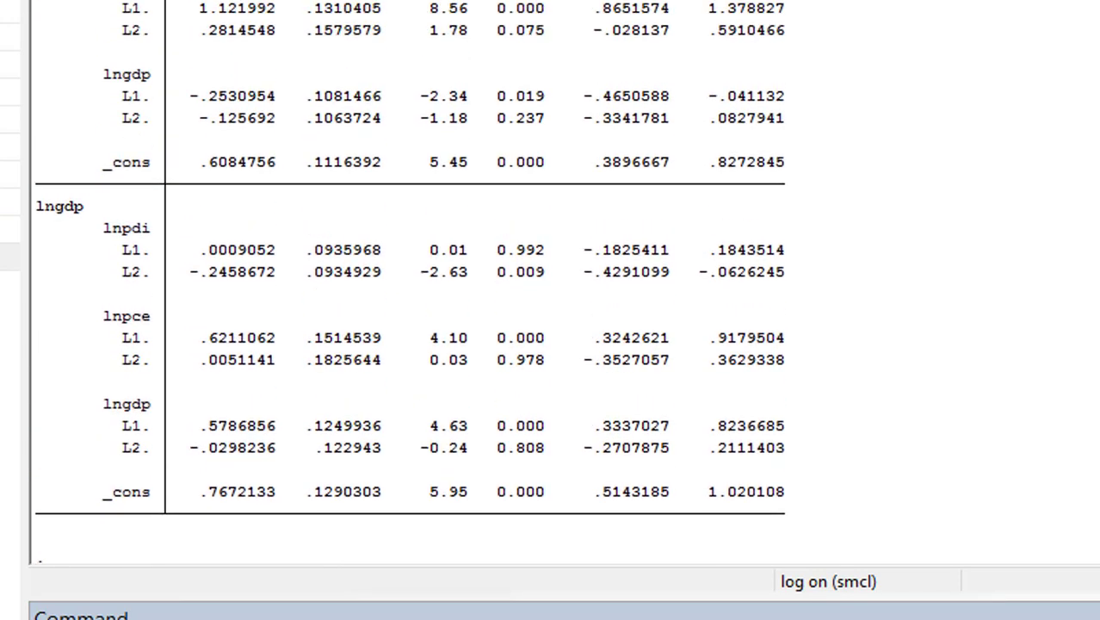
scroll(410, 284, "up", 2)
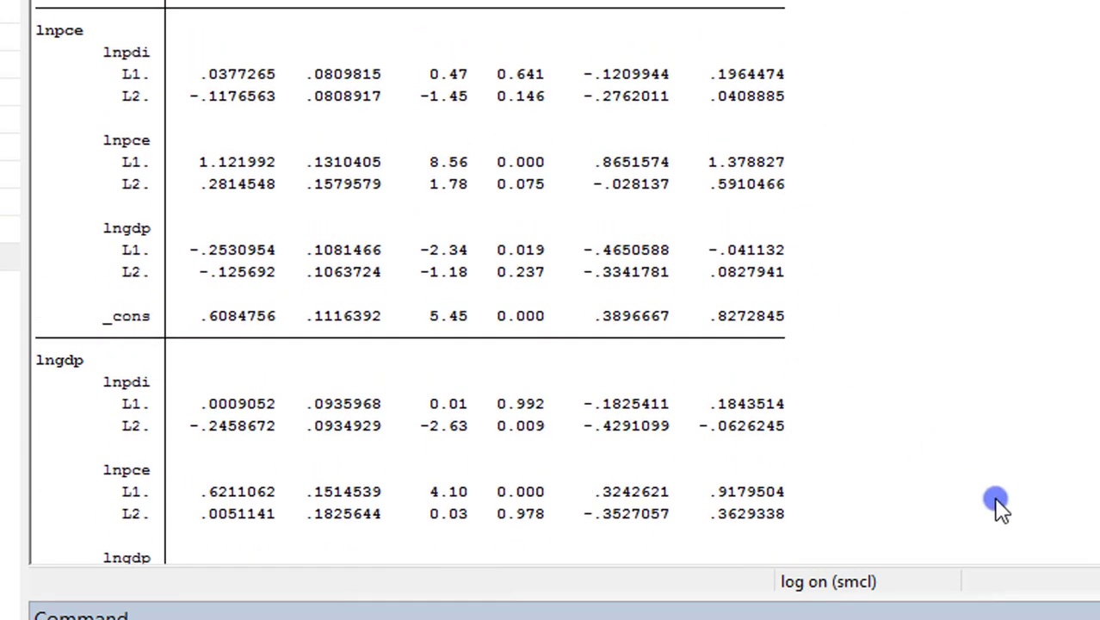
scroll(410, 284, "down", 8)
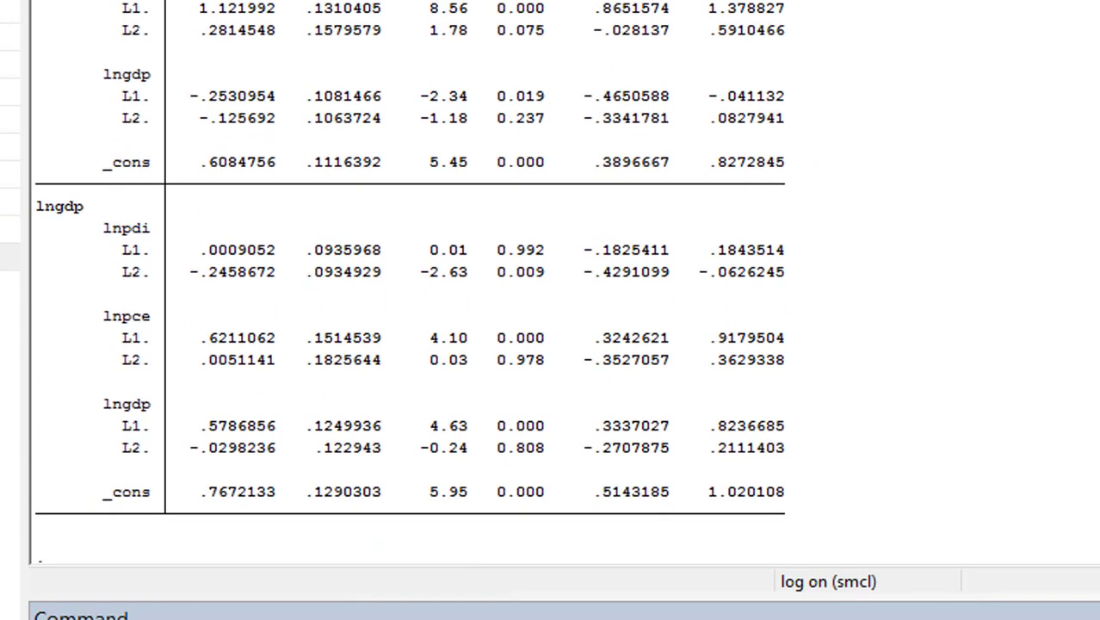
scroll(827, 405, "down", 1)
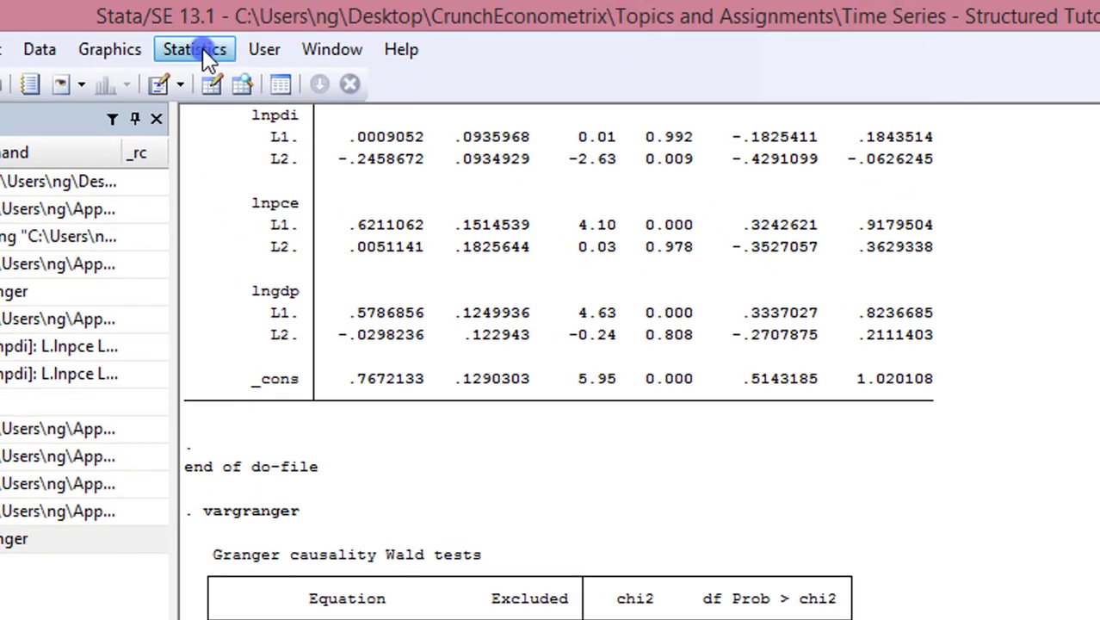
left_click(202, 43)
mouse_move(267, 527)
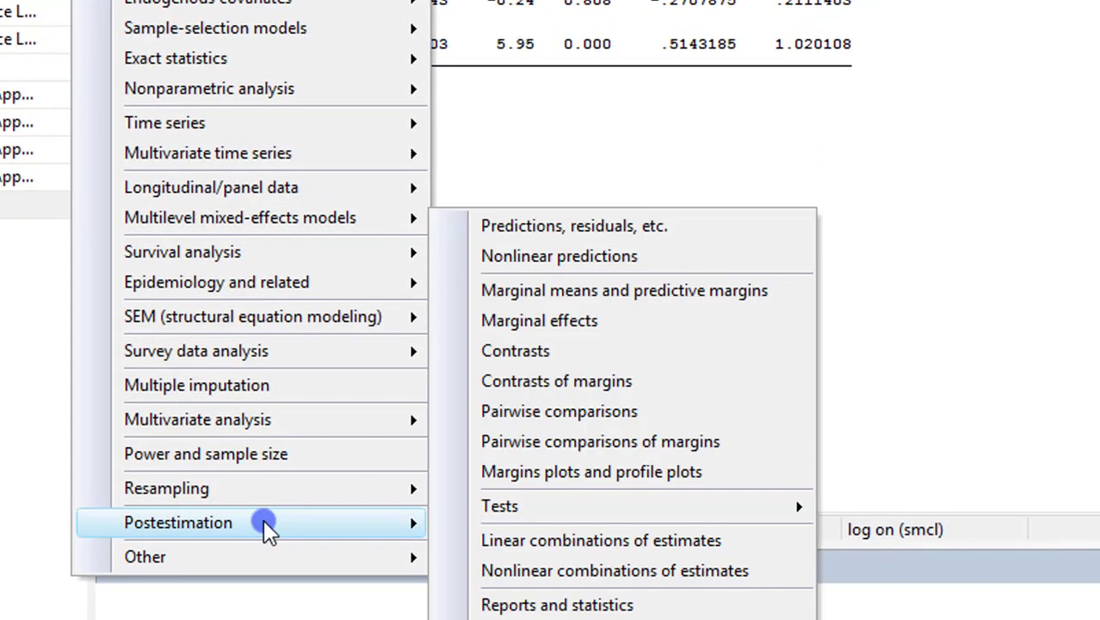
mouse_move(452, 506)
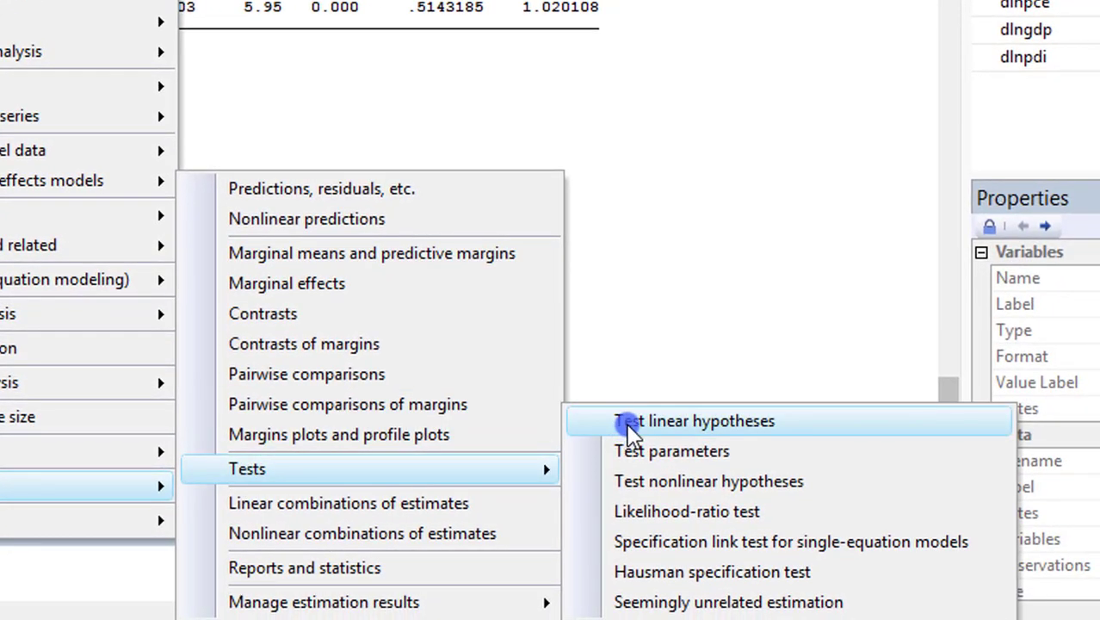
left_click(629, 424)
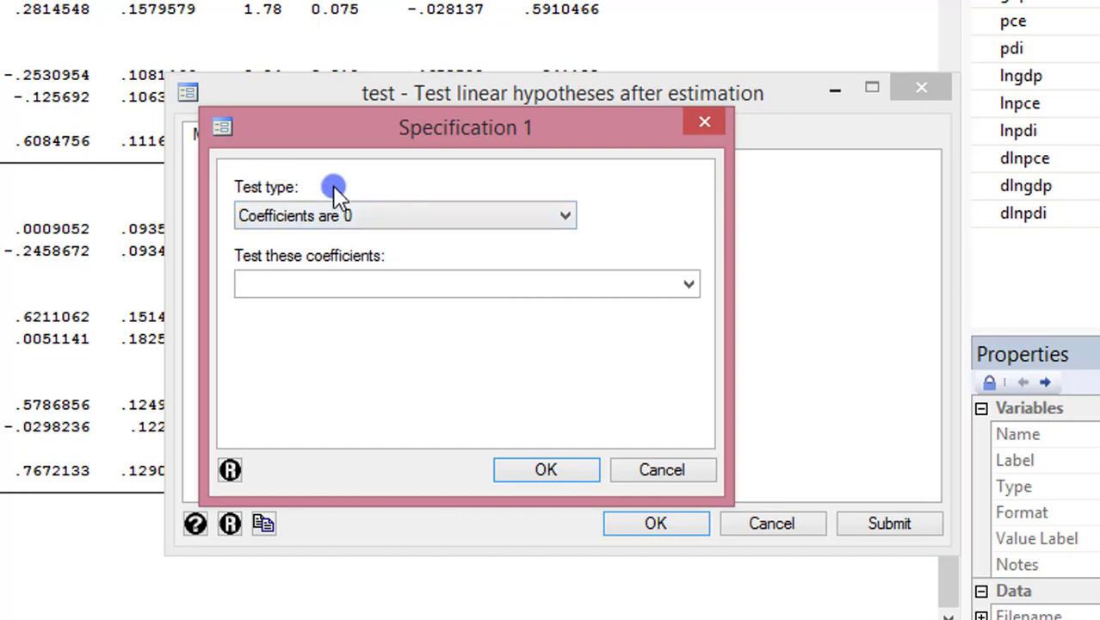
left_click(566, 218)
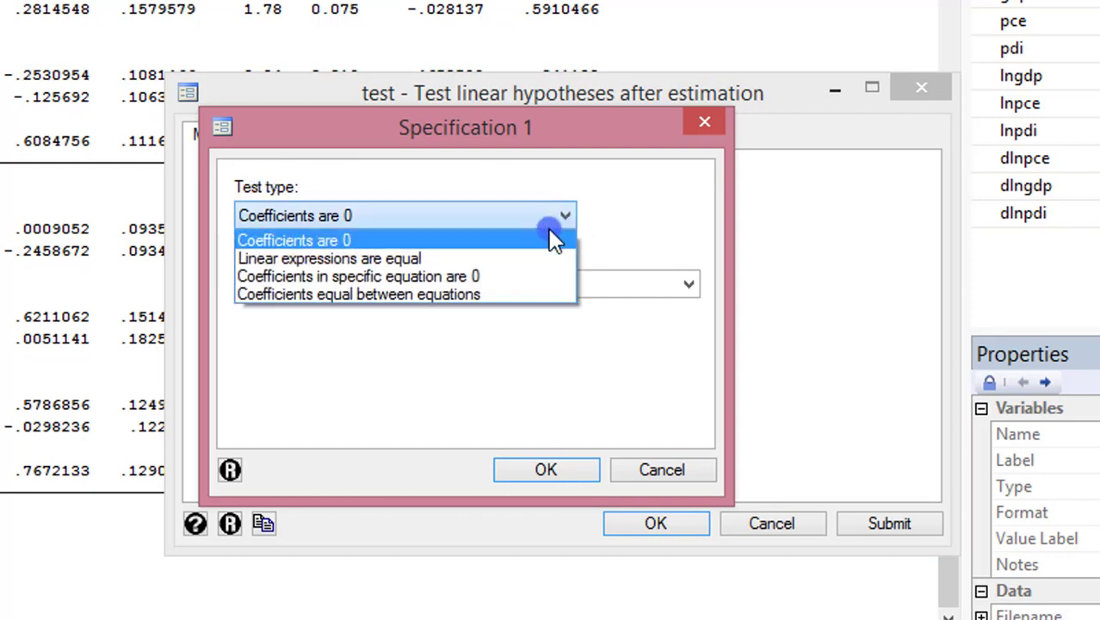
left_click(525, 278)
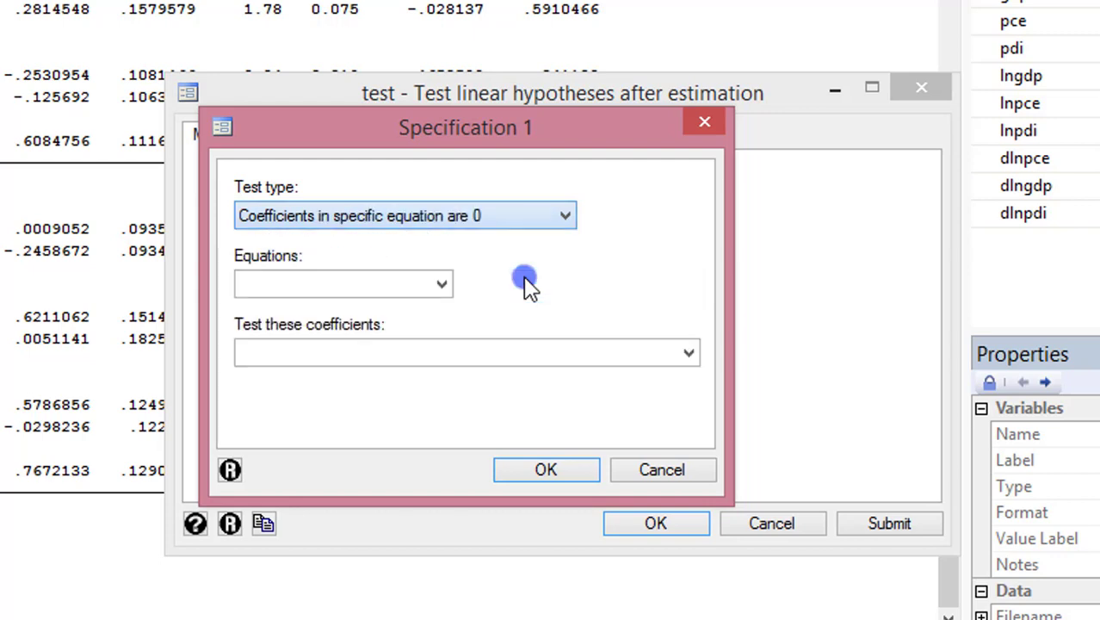
Choose equation lnpdi with coefficients L.lnpce and L2.lnpce for the specification and run the Wald test
left_click(444, 285)
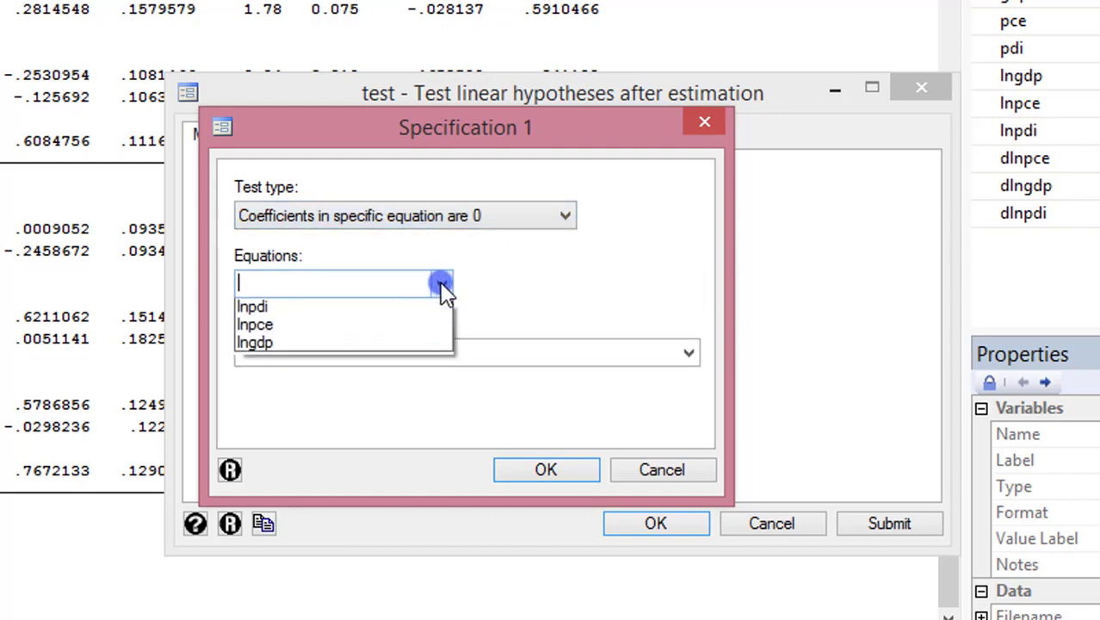
left_click(329, 311)
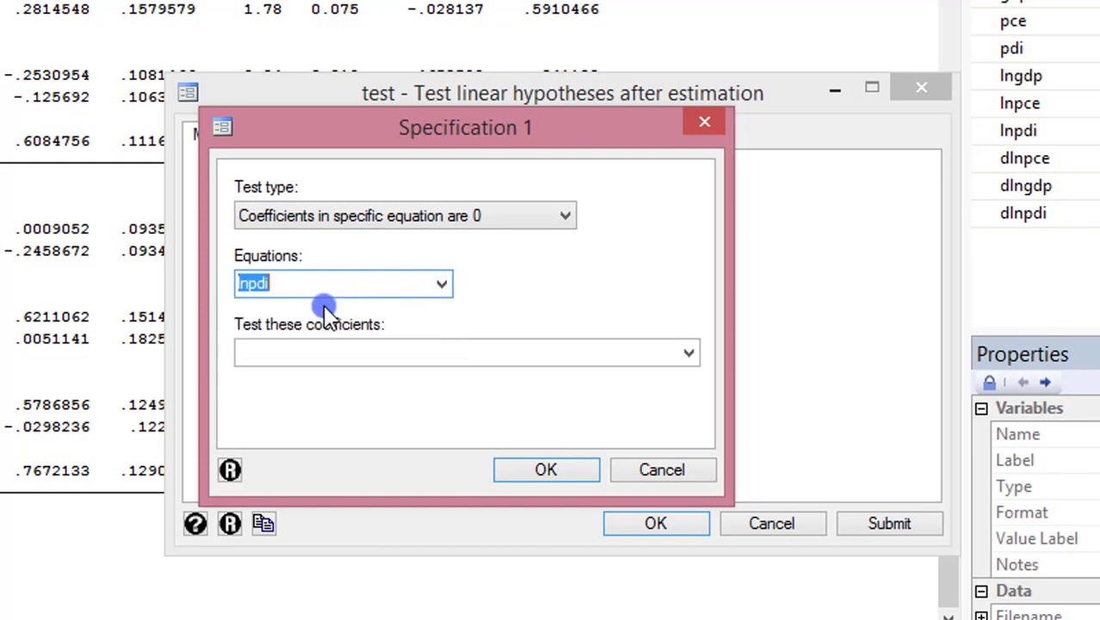
left_click(689, 353)
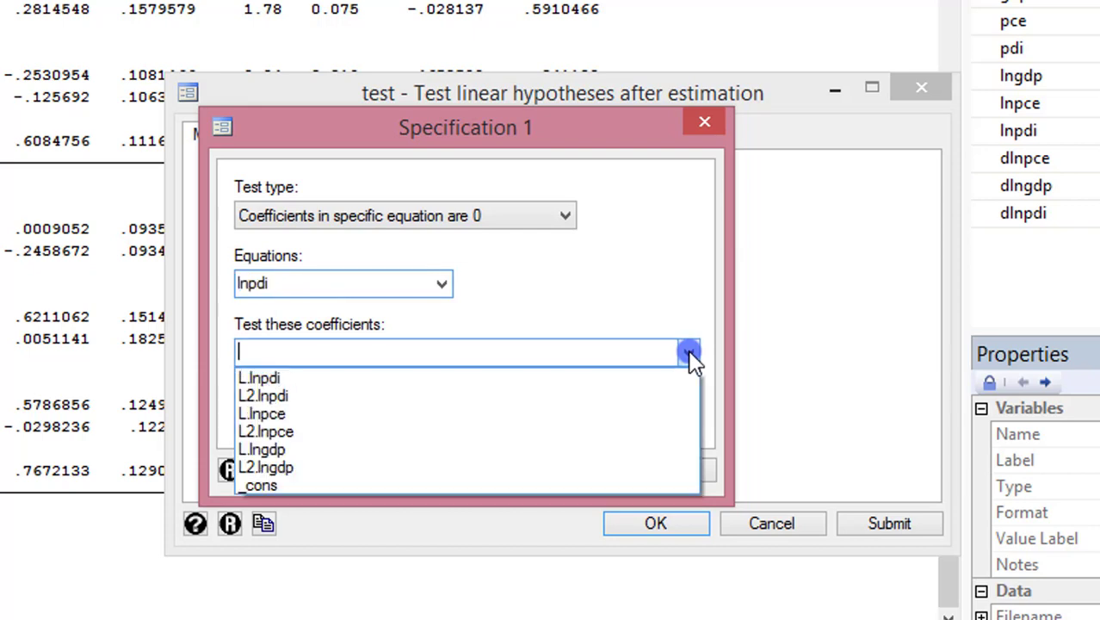
left_click(315, 422)
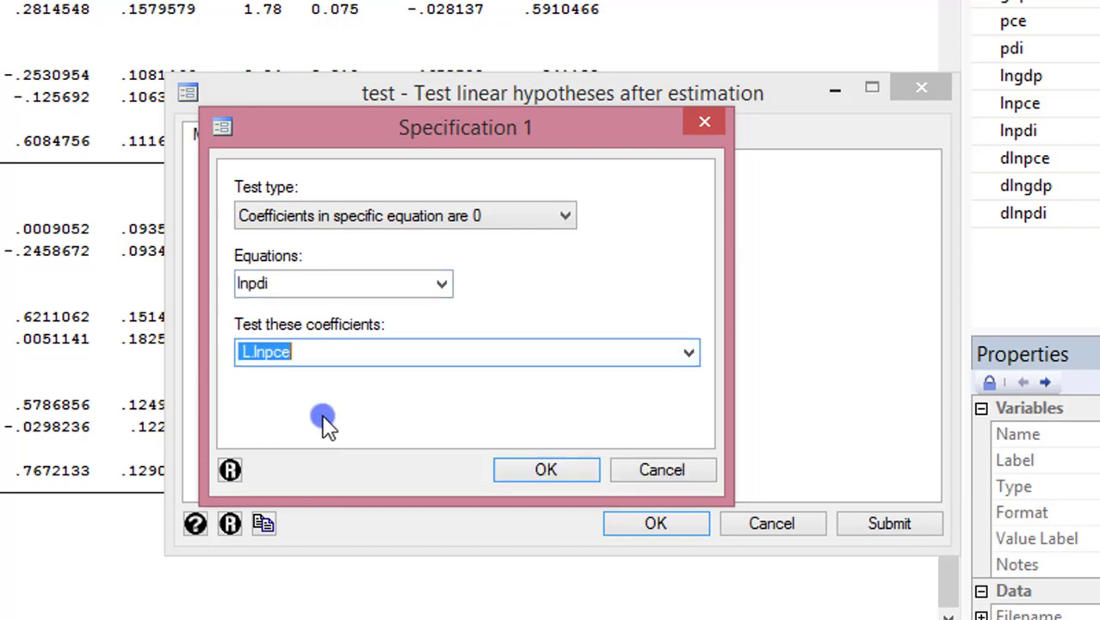
left_click(689, 354)
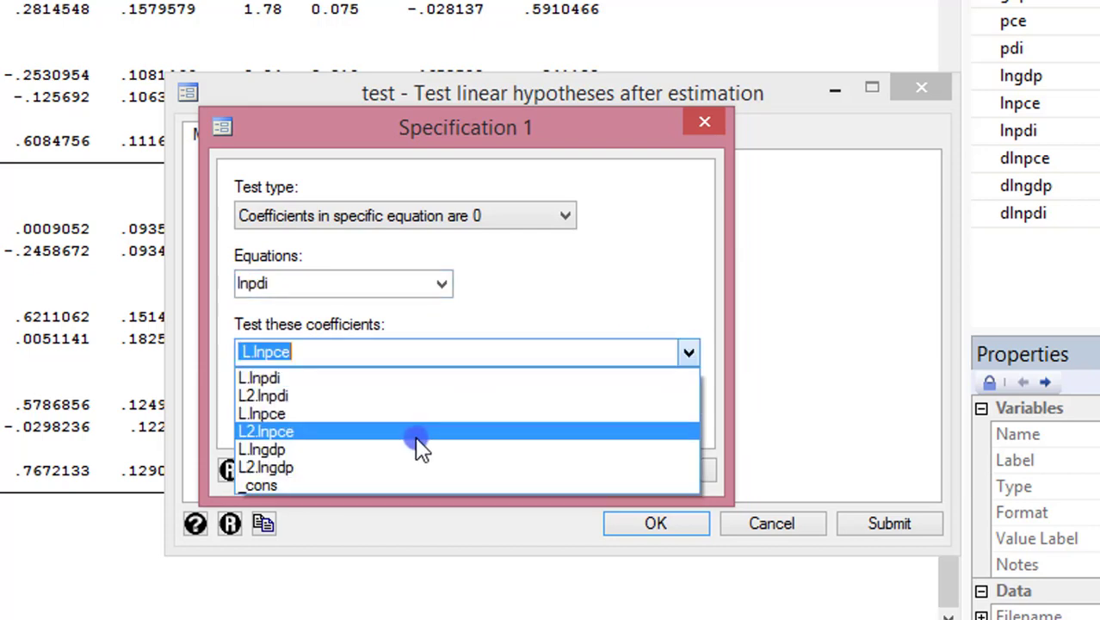
left_click(421, 448)
left_click(573, 470)
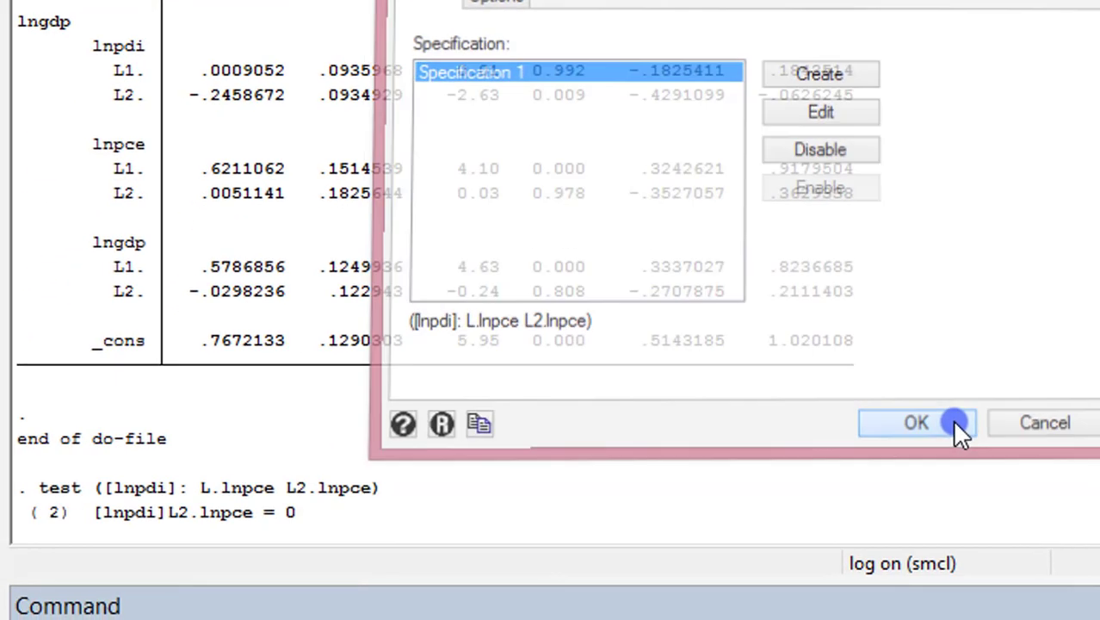
Copy the command test ([lnpdi]: L.lnpce L2.lnpce) from the results and paste it into the do-file above the lnpce Wald tests
left_click(762, 491)
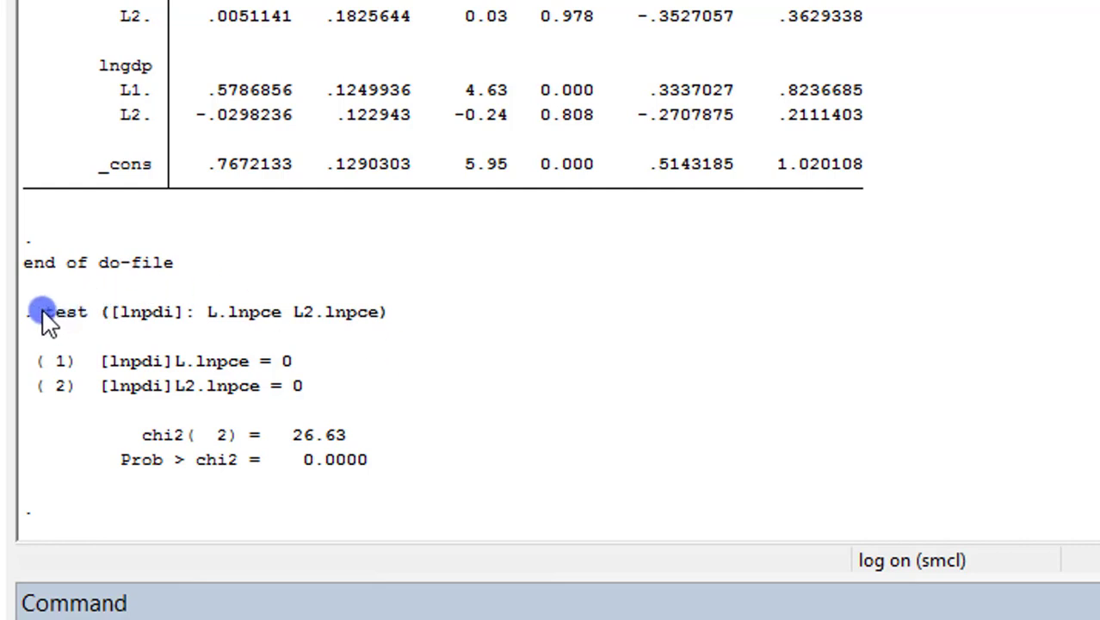
left_click_drag(43, 312, 389, 330)
key("ctrl+c")
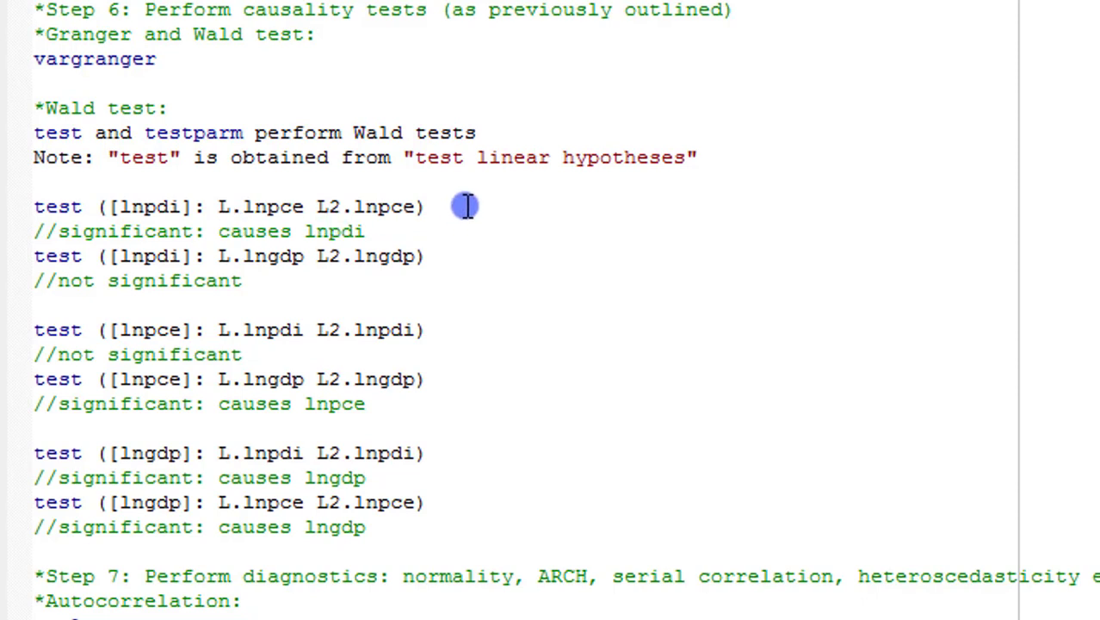
left_click(298, 310)
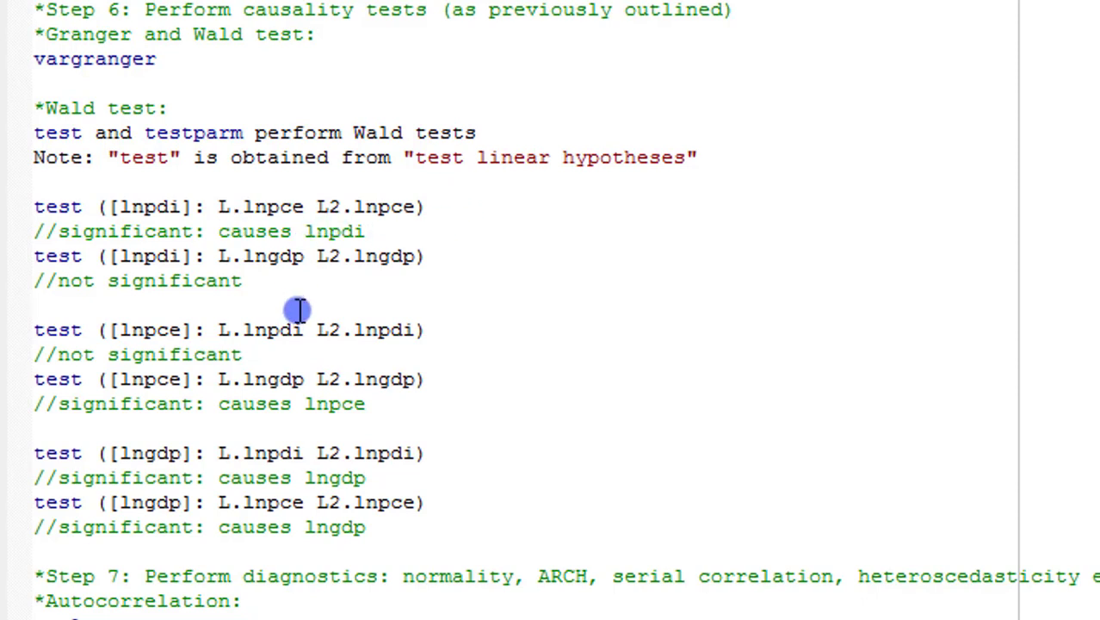
key("Return")
key("Return")
key("ctrl+v")
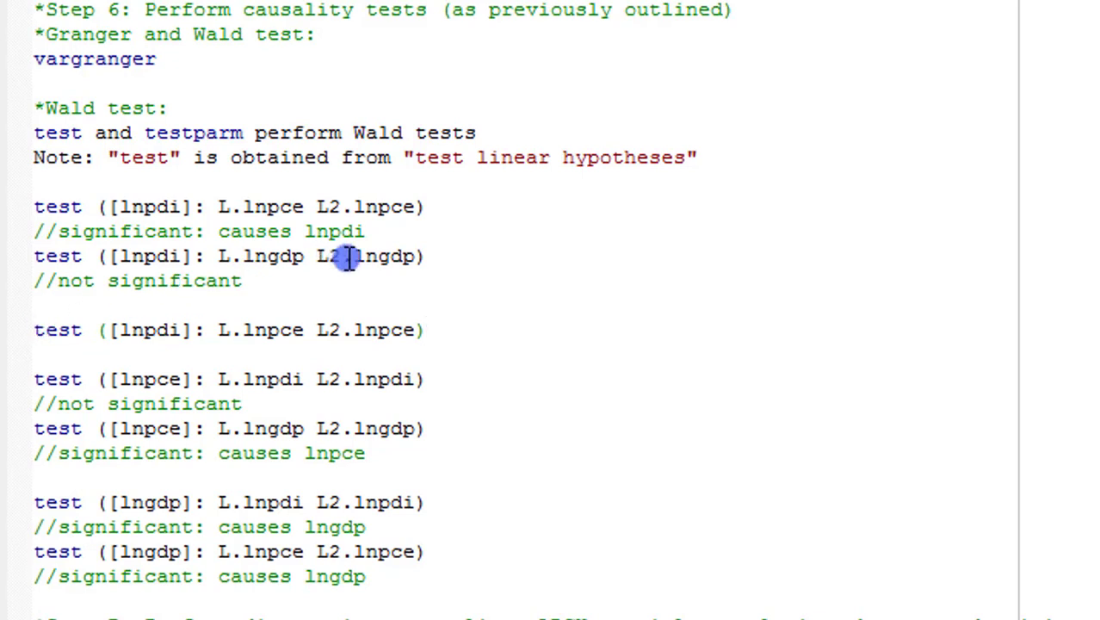
Delete the pasted duplicate test command and its extra blank line from the do-file
key("Home")
key("shift+Down")
key("shift+Down")
key("Delete")
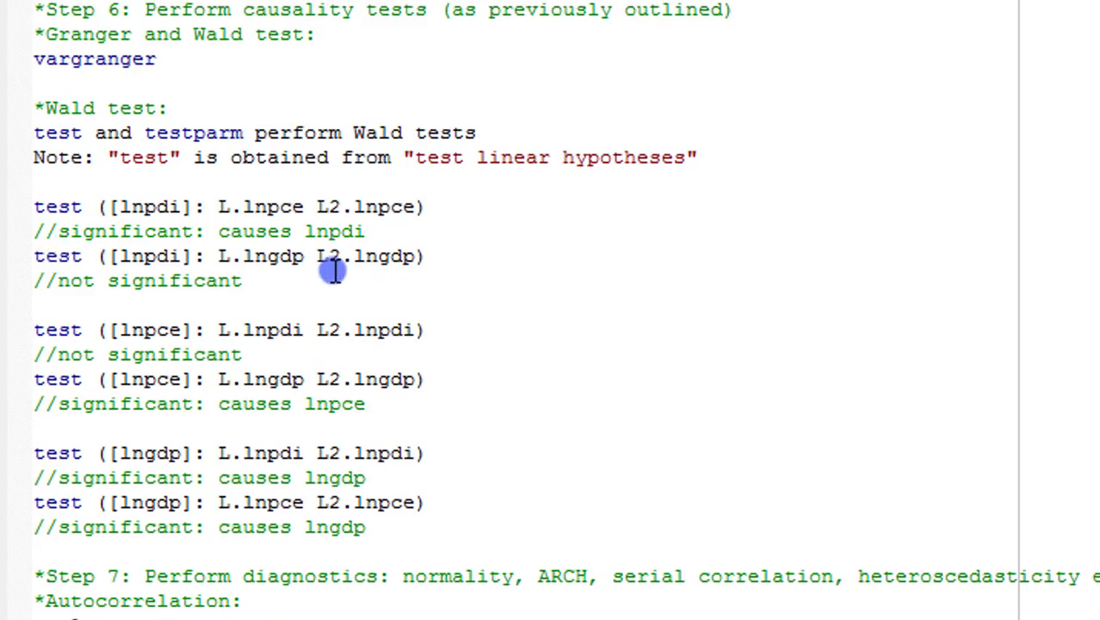
left_click(520, 291)
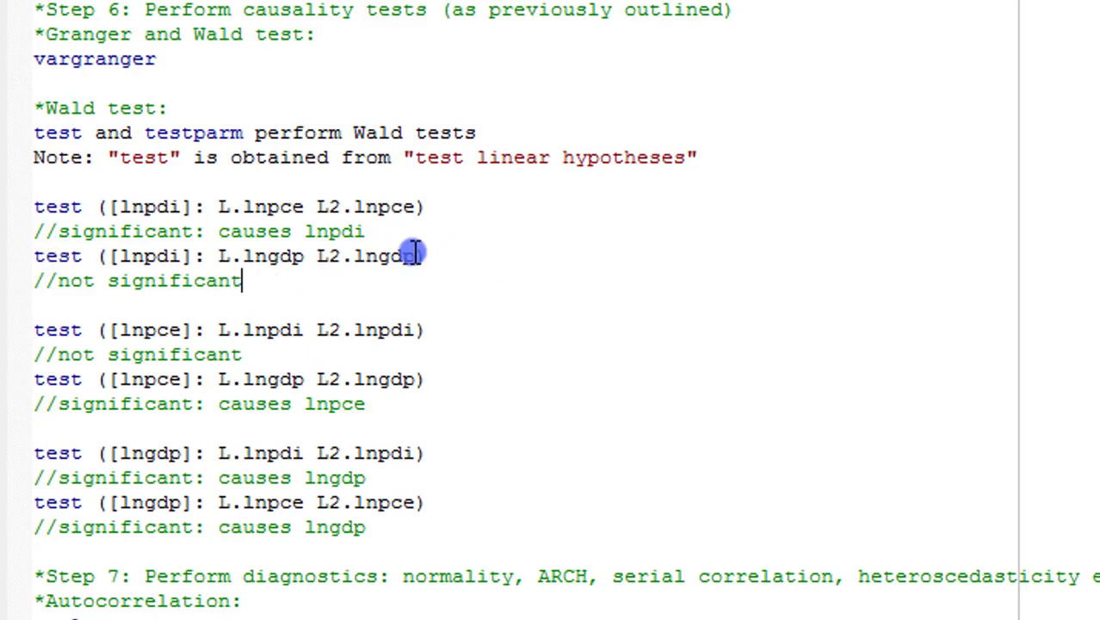
Run the remaining Wald tests in the do-file, from test ([lnpdi]: L.lngdp L2.lngdp) through test ([lngdp]: L.lnpce L2.lnpce)
left_click(28, 256)
key("shift+Down")
key("shift+Down")
key("shift+Down")
key("shift+Down")
key("shift+Down")
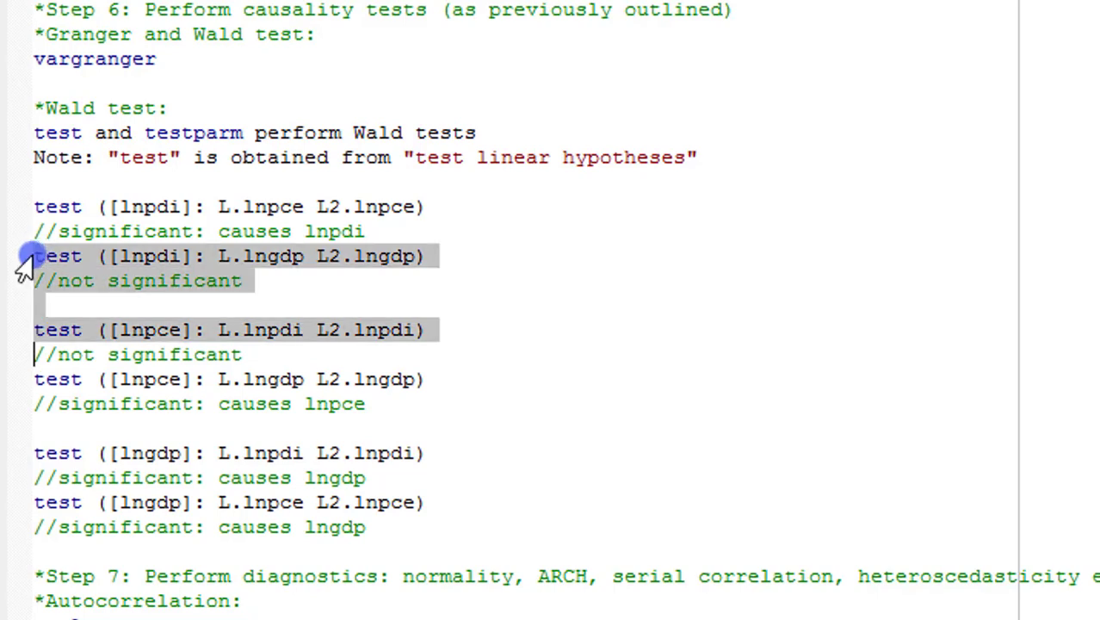
key("shift+Down")
key("shift+Down")
key("shift+Down")
key("shift+Down")
key("shift+Down")
key("shift+Down")
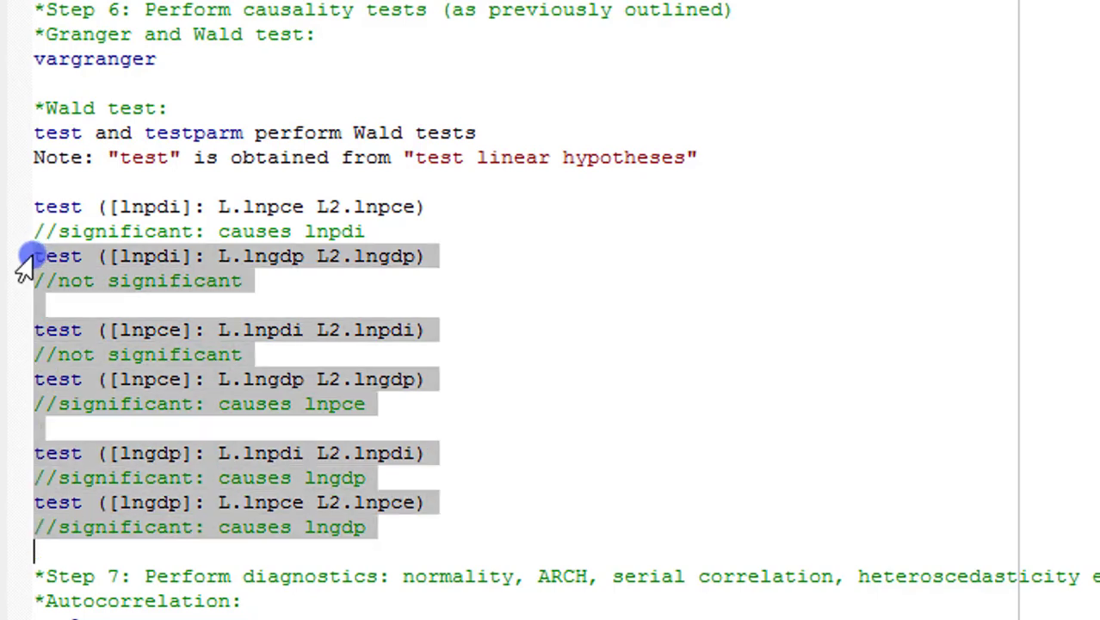
key("ctrl+d")
Examine the chi2 statistics and p-values of the Wald tests for the lnpdi, lnpce and lngdp equations
scroll(356, 118, "up", 4)
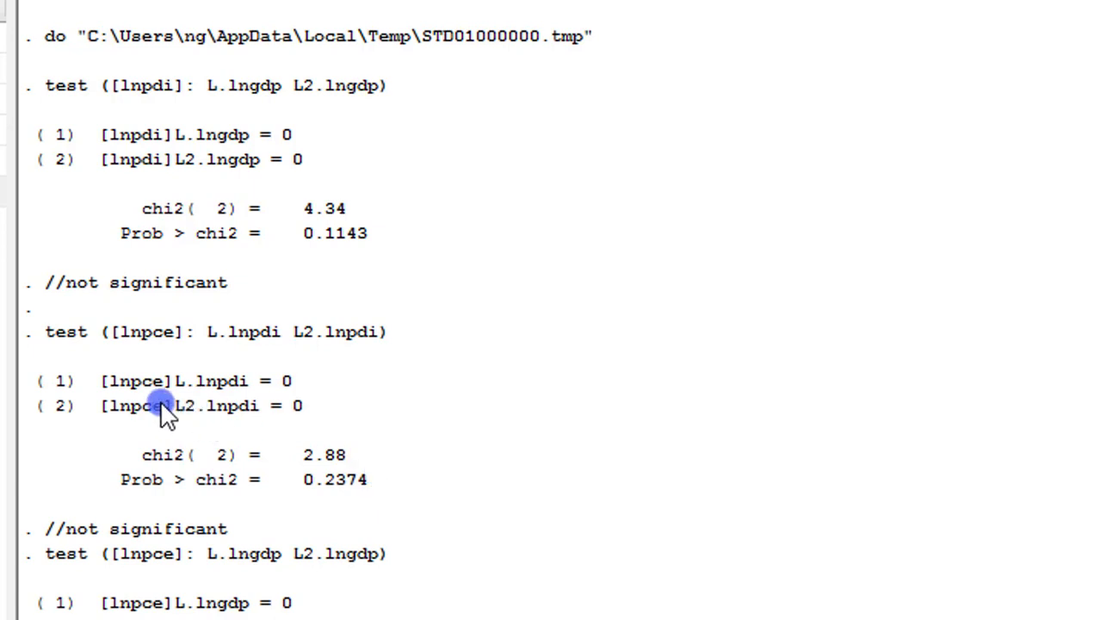
scroll(269, 206, "down", 6)
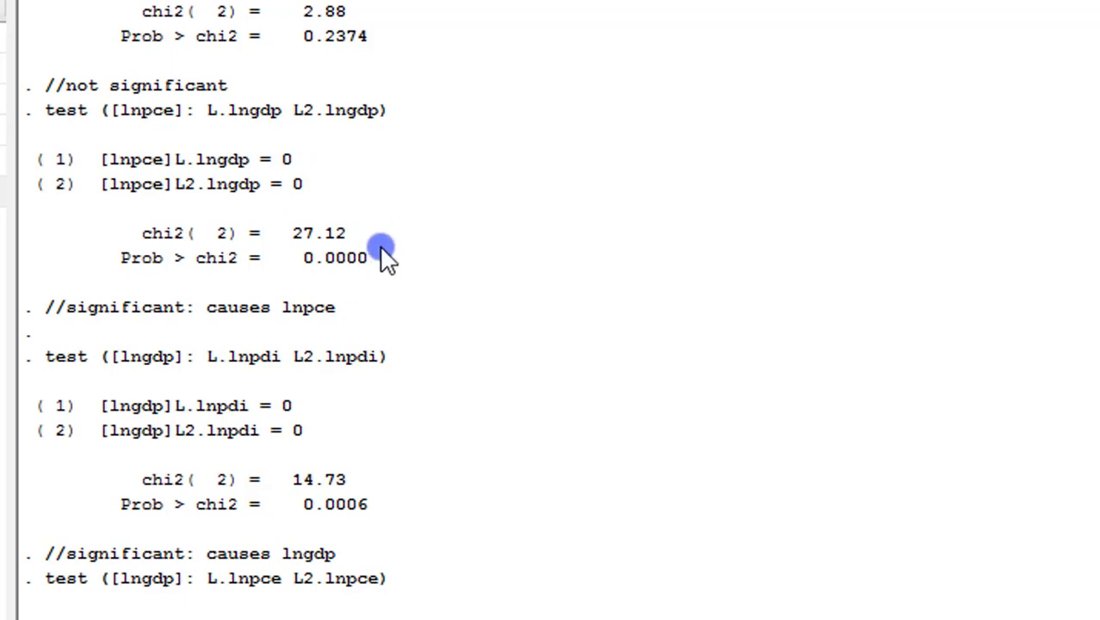
scroll(385, 256, "down", 1)
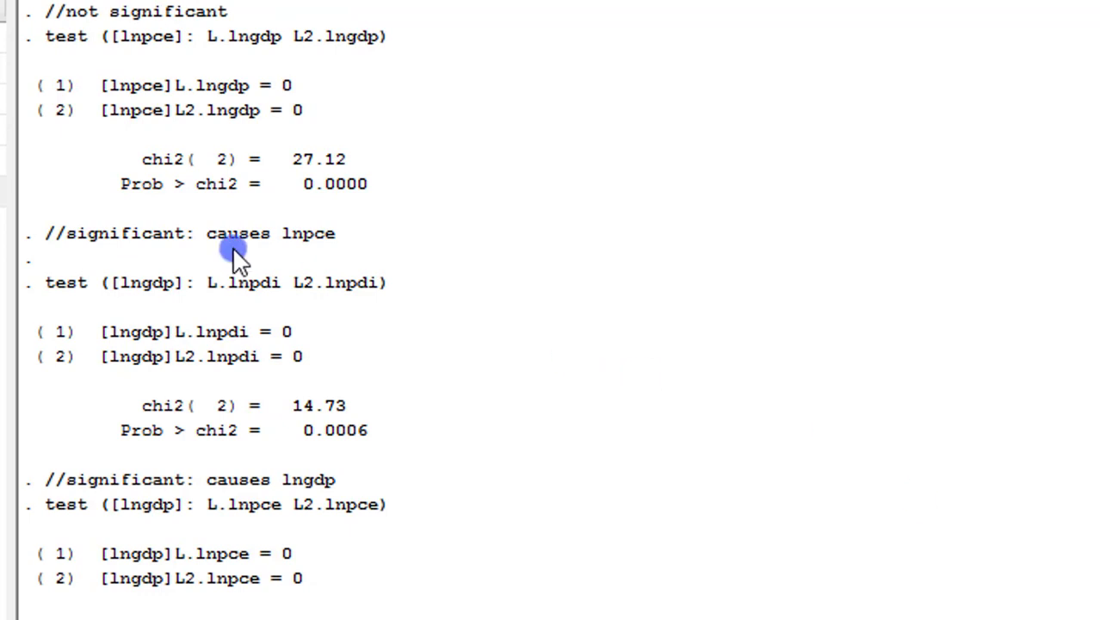